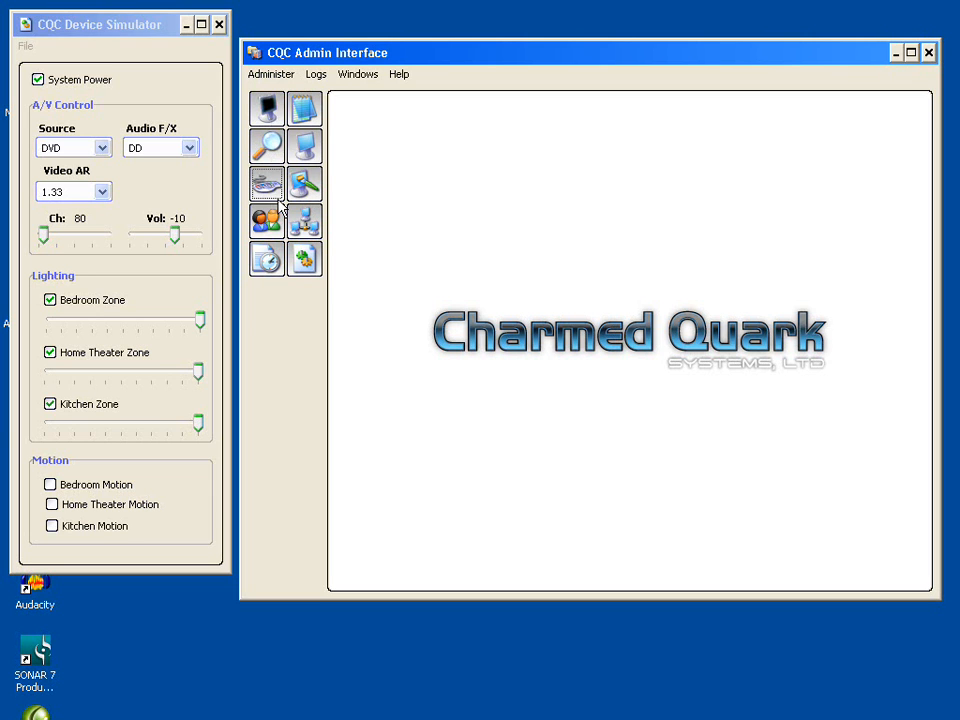
- Run the system status test and close the test results
left_click(268, 147)
left_click_drag(598, 182, 570, 148)
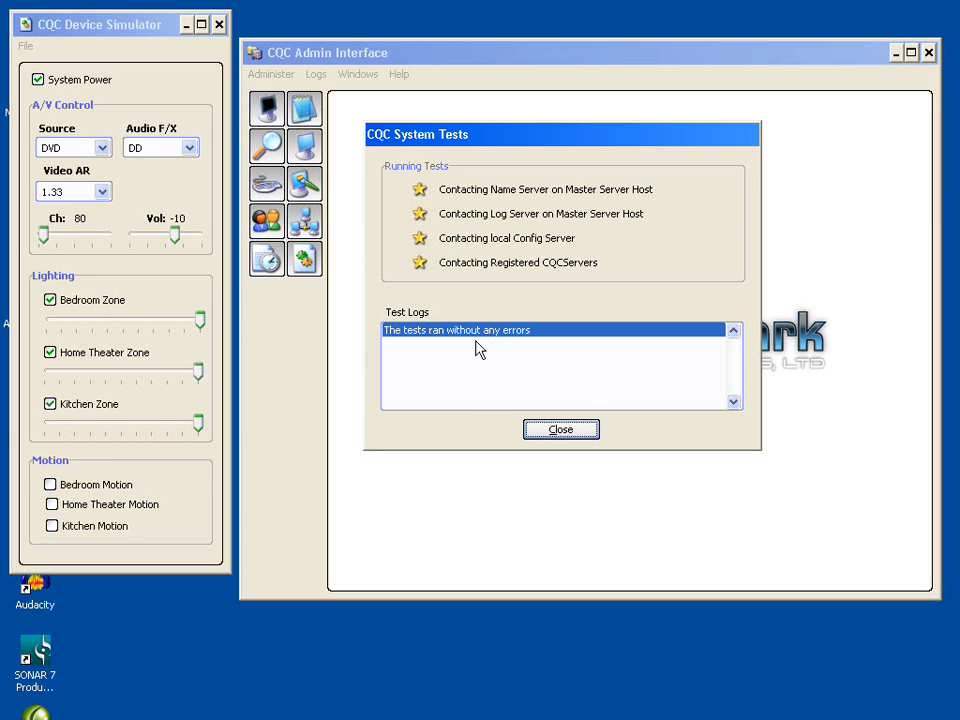
left_click(561, 430)
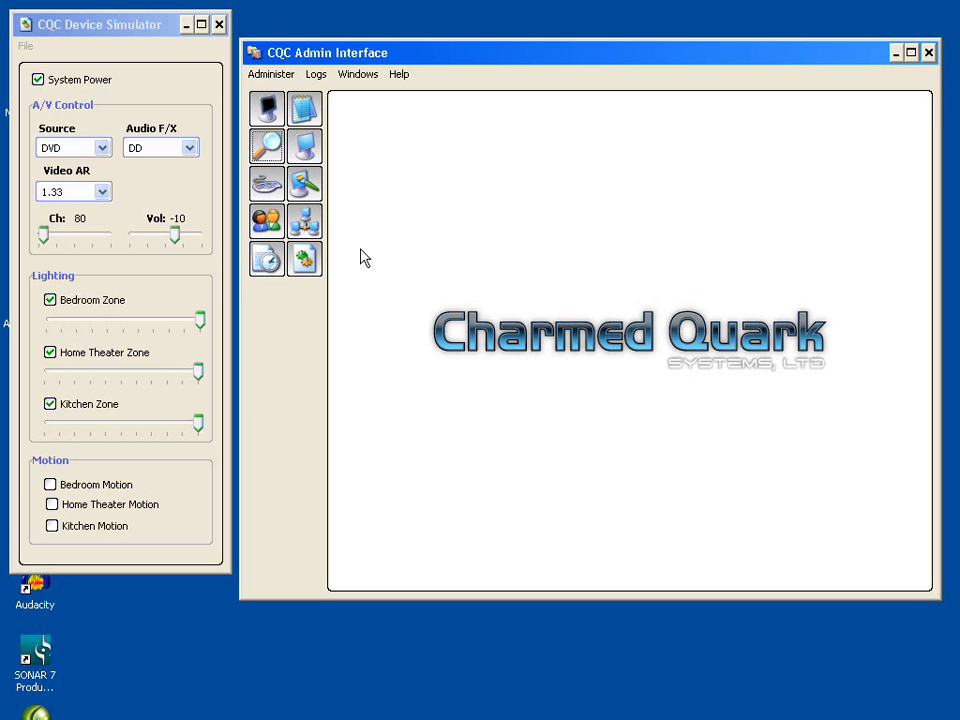
- Open the key mappings editor and cancel it without selecting an account
left_click(266, 186)
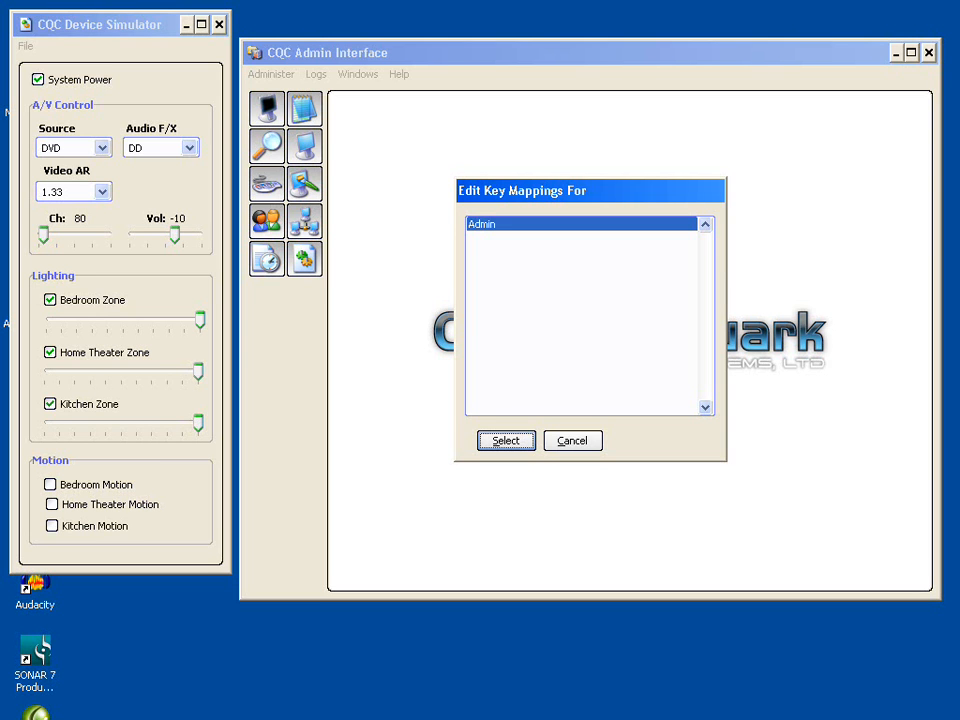
left_click(568, 445)
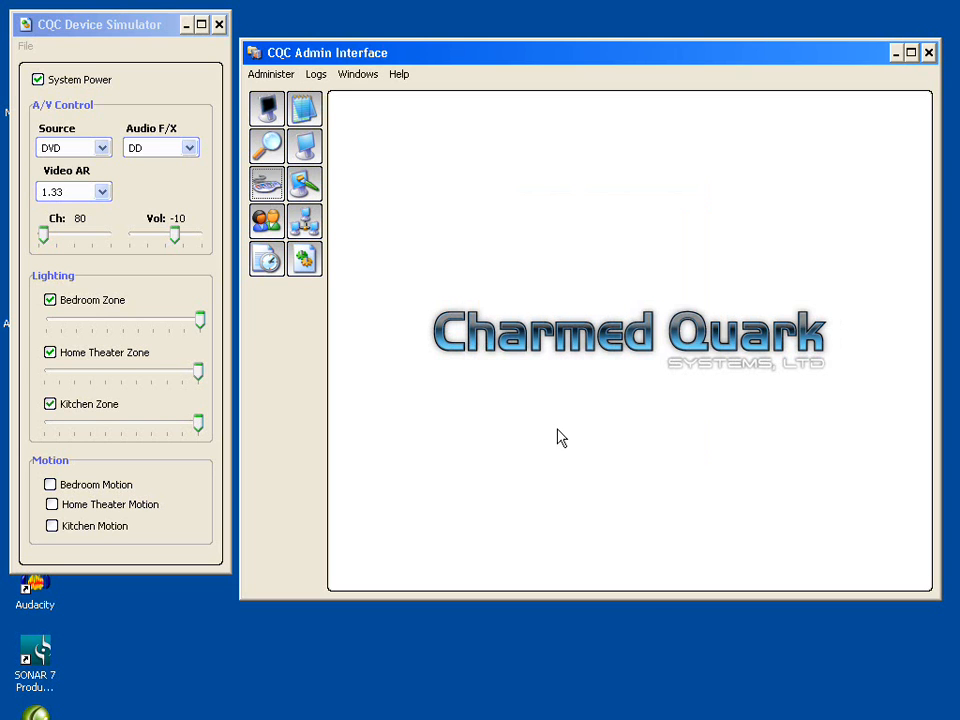
- Start a new user account in the security admin with login name LimitedUser
left_click(263, 224)
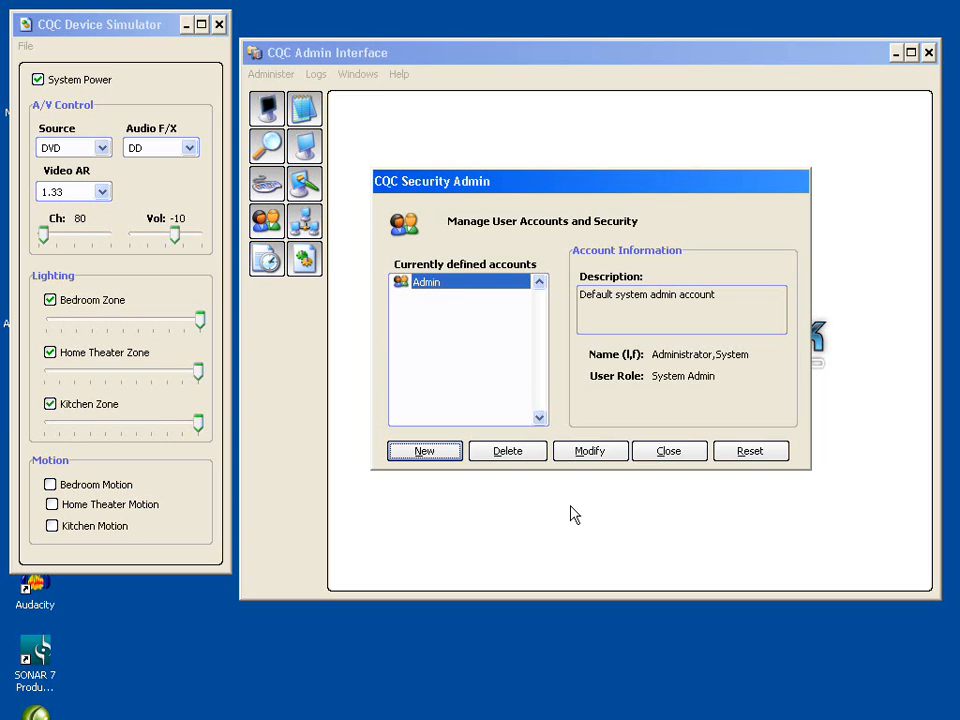
left_click(425, 451)
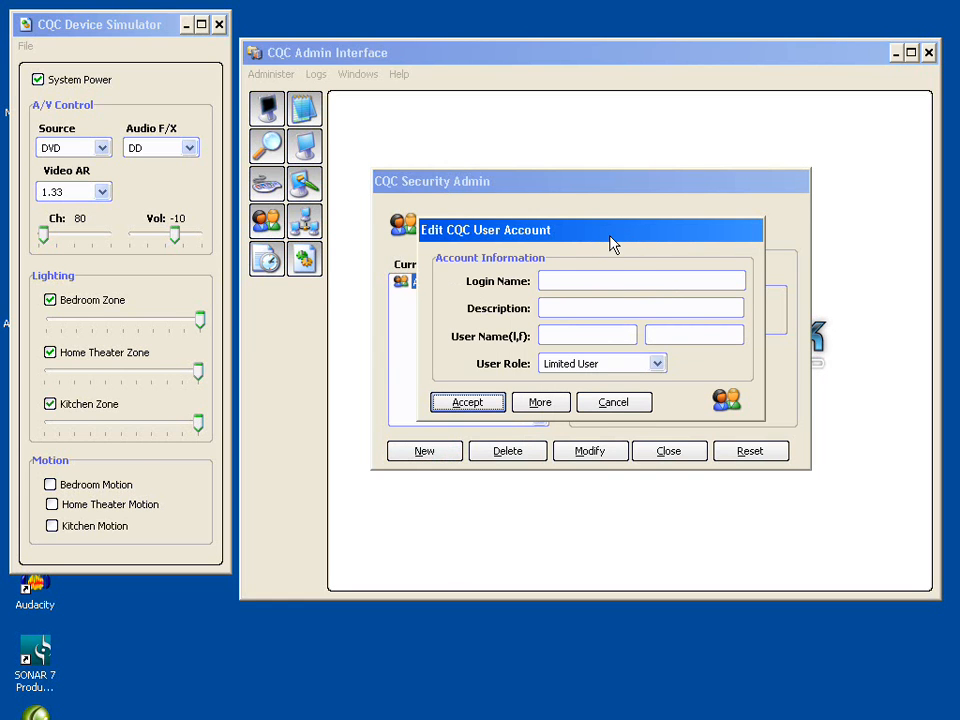
left_click(621, 279)
type("Limited")
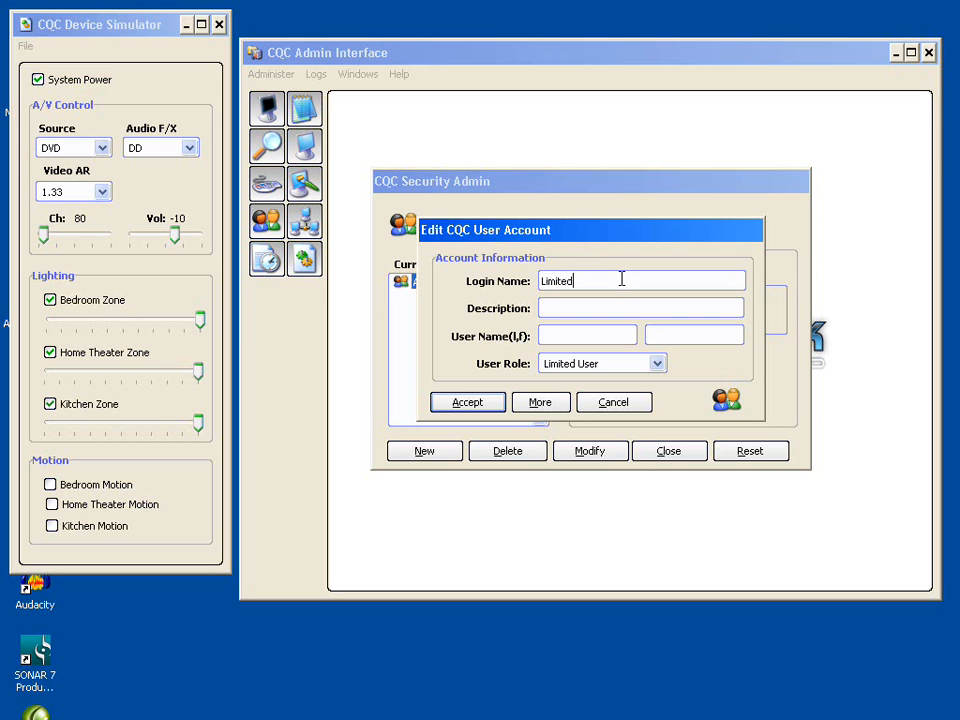
type("User")
- Enter the description "A limited user" and the user name User, Limited for the account
key("Tab")
type("A limitee")
key("BackSpace")
type("d user")
key("Tab")
type("User")
key("Tab")
type("Limited")
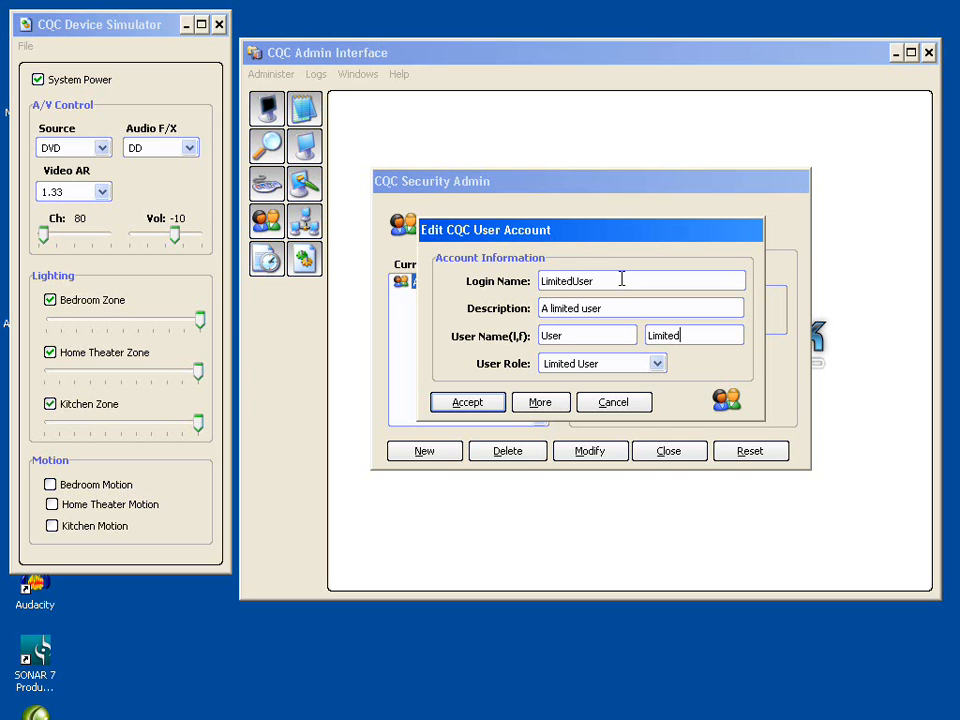
key("Tab")
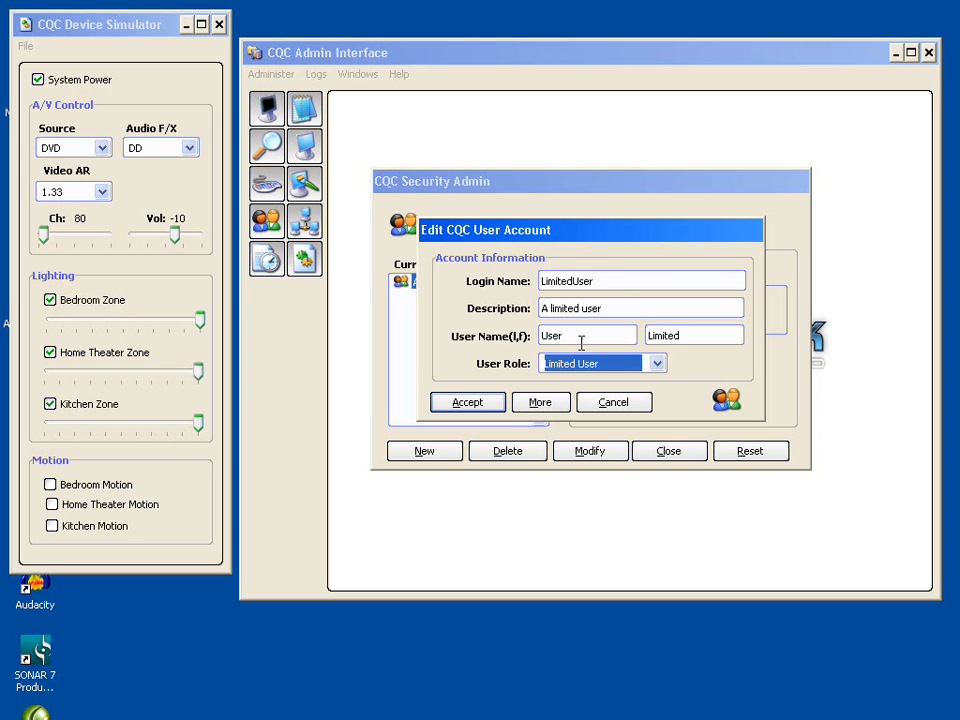
- Keep the Limited User role and open the account's additional options
left_click(659, 367)
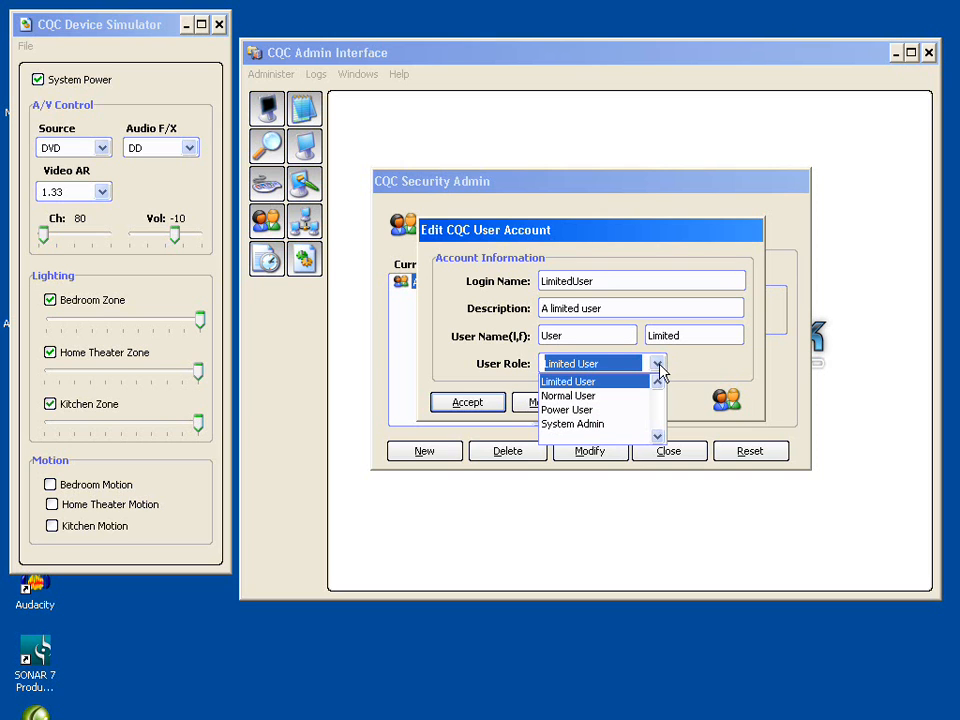
left_click(660, 368)
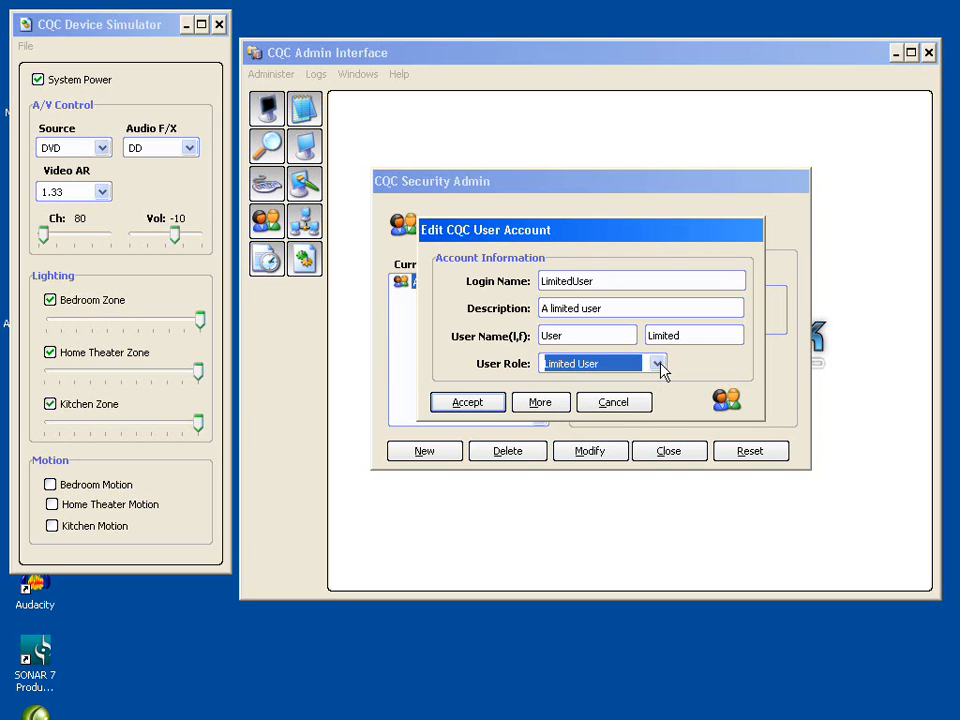
left_click(539, 403)
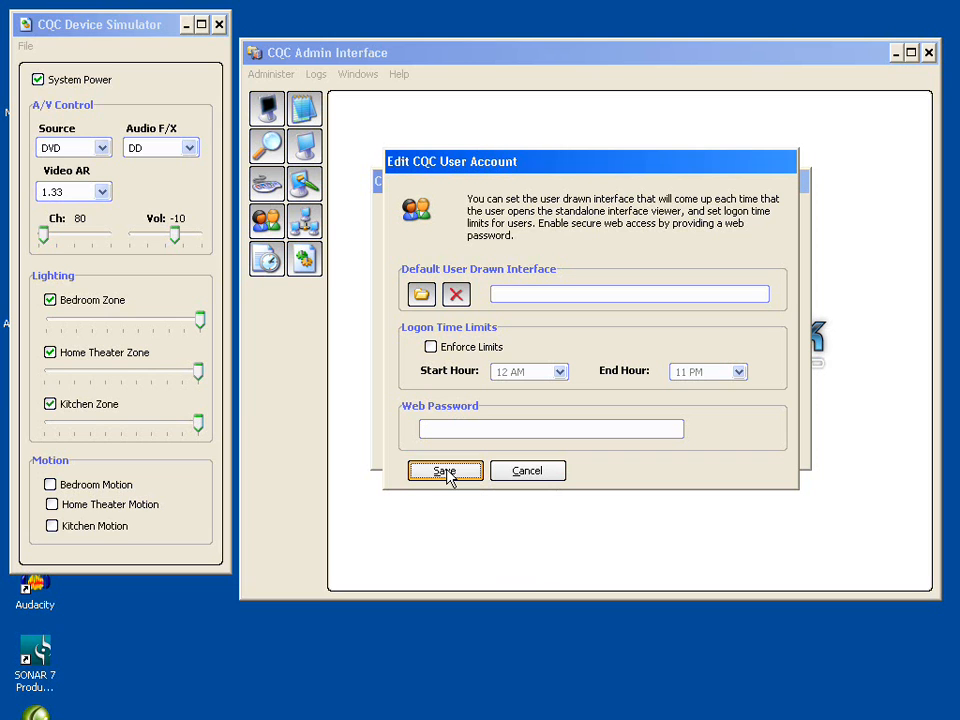
- Set the account's web password, save the options, and accept the new account
left_click(478, 425)
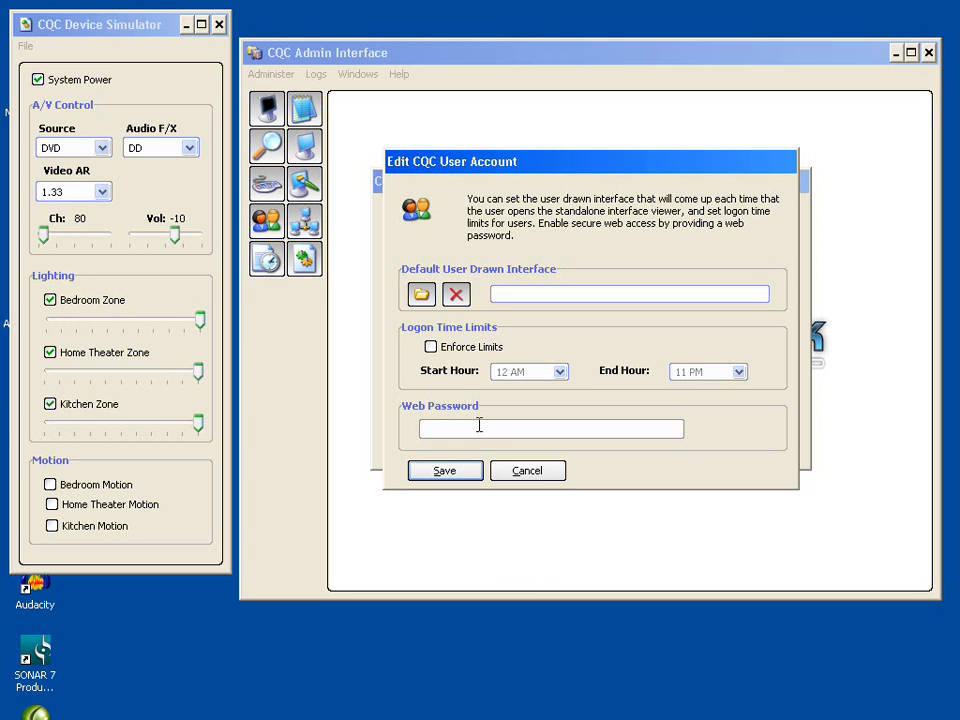
type("*****")
left_click(437, 472)
left_click(468, 403)
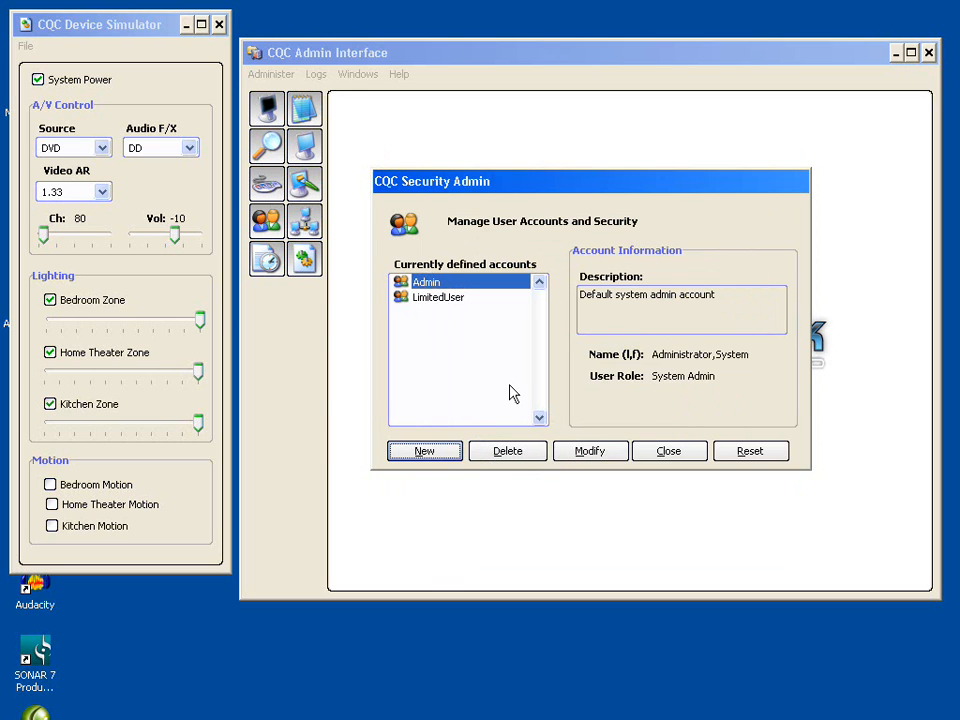
- Review the LimitedUser account details and close the security admin
left_click(433, 300)
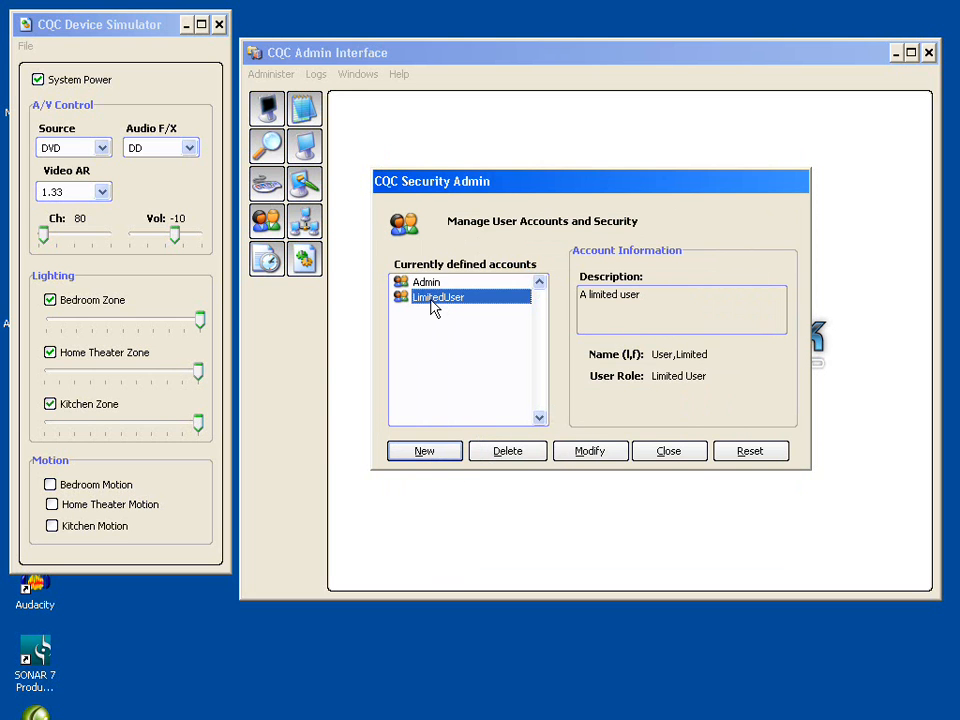
left_click(659, 452)
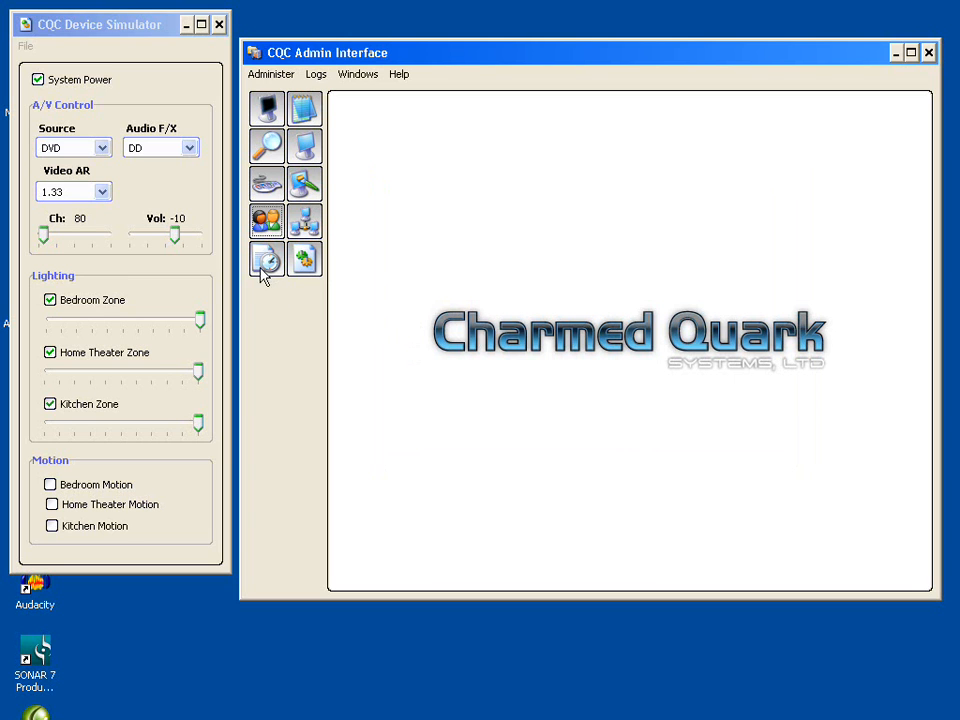
- Open the system logs query filter and raise Max to Return to 256
left_click(311, 111)
left_click_drag(570, 66, 592, 112)
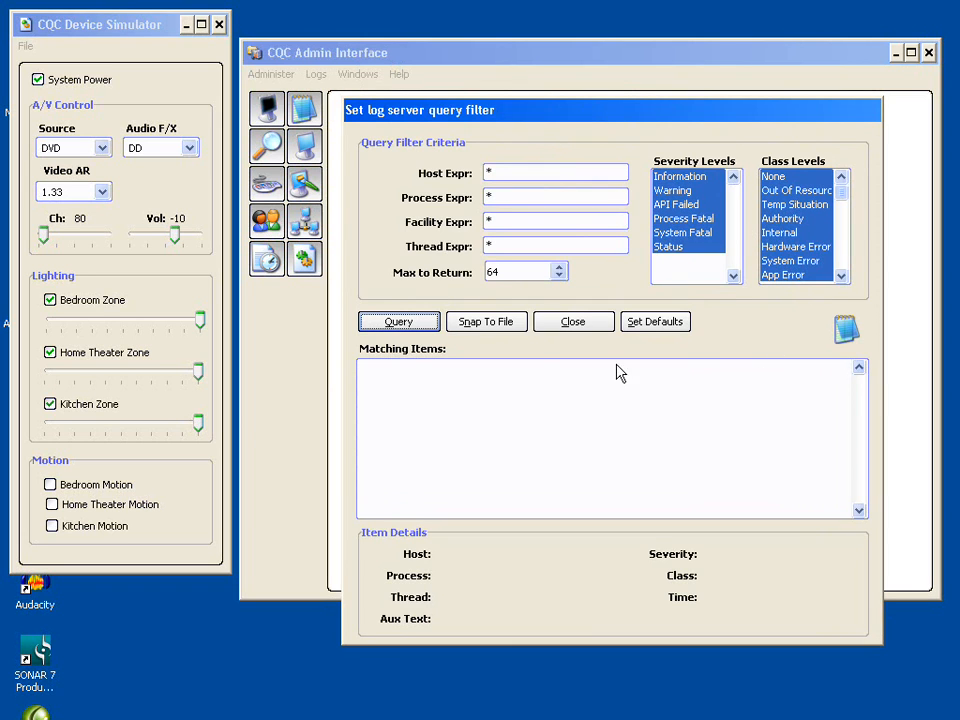
left_click(560, 268)
left_click(560, 268)
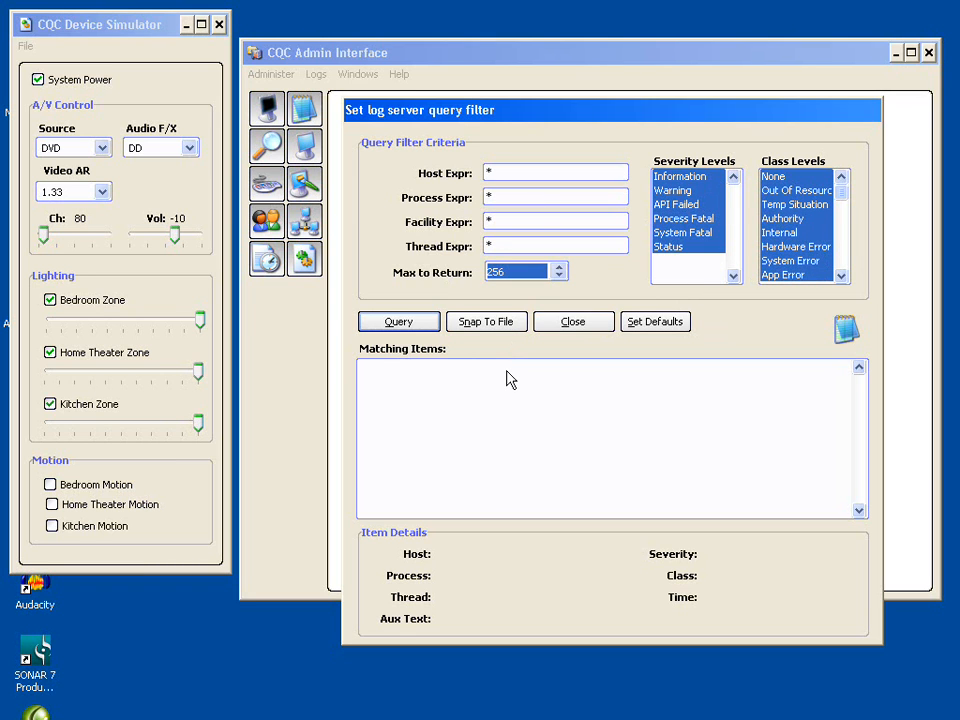
- Query the log server and scroll through the matching log items
left_click(402, 324)
left_click_drag(860, 389, 857, 449)
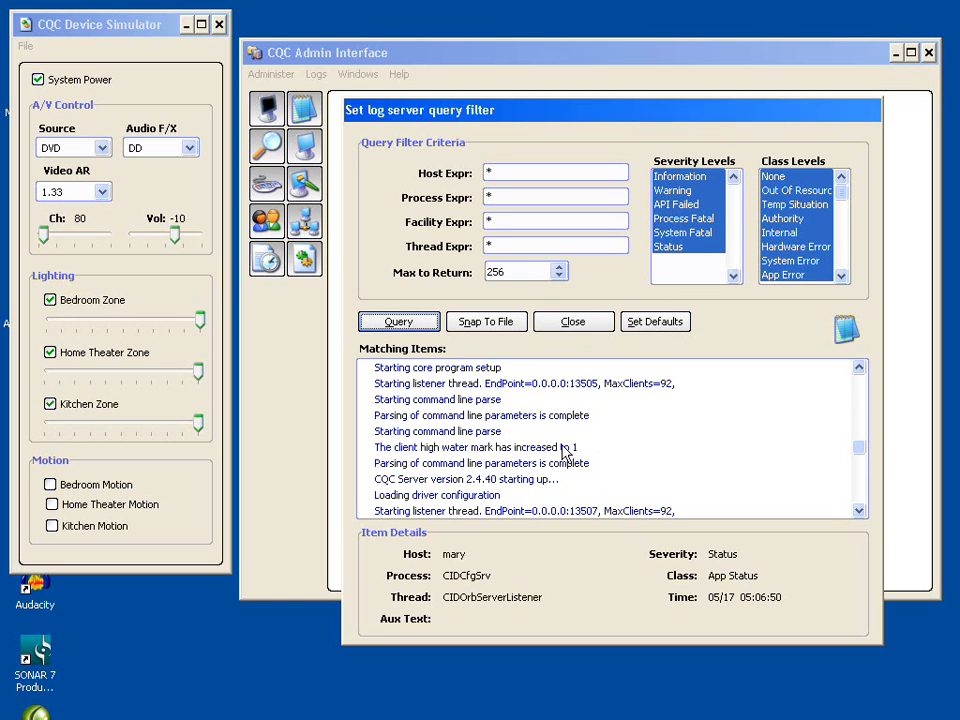
left_click_drag(860, 446, 854, 444)
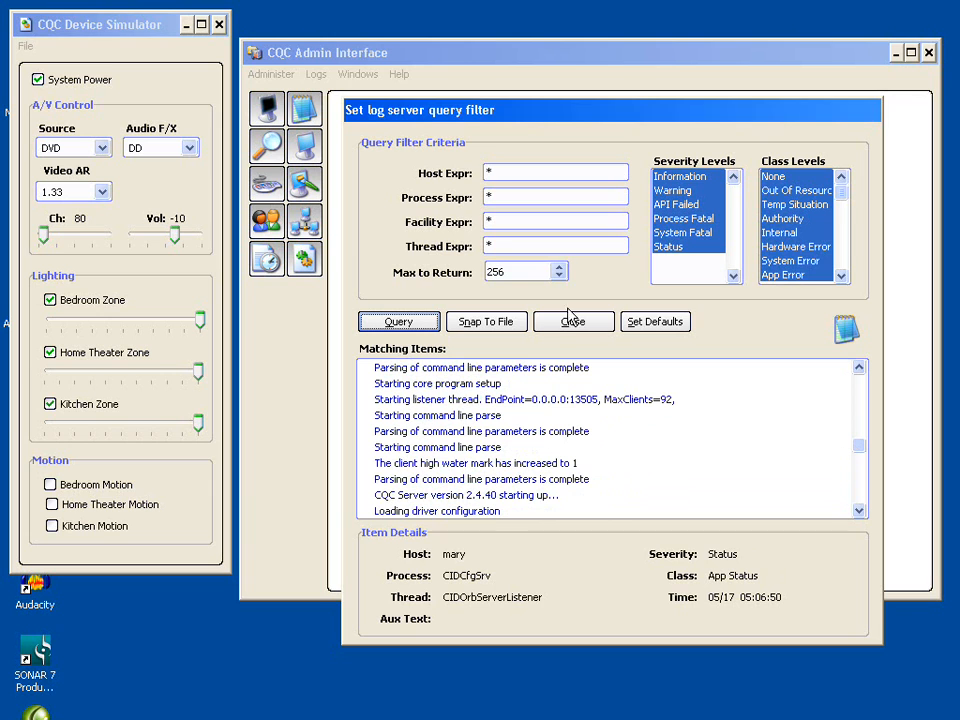
- Exclude the Status severity level, rerun the log query, and close the log viewer
left_click(681, 249)
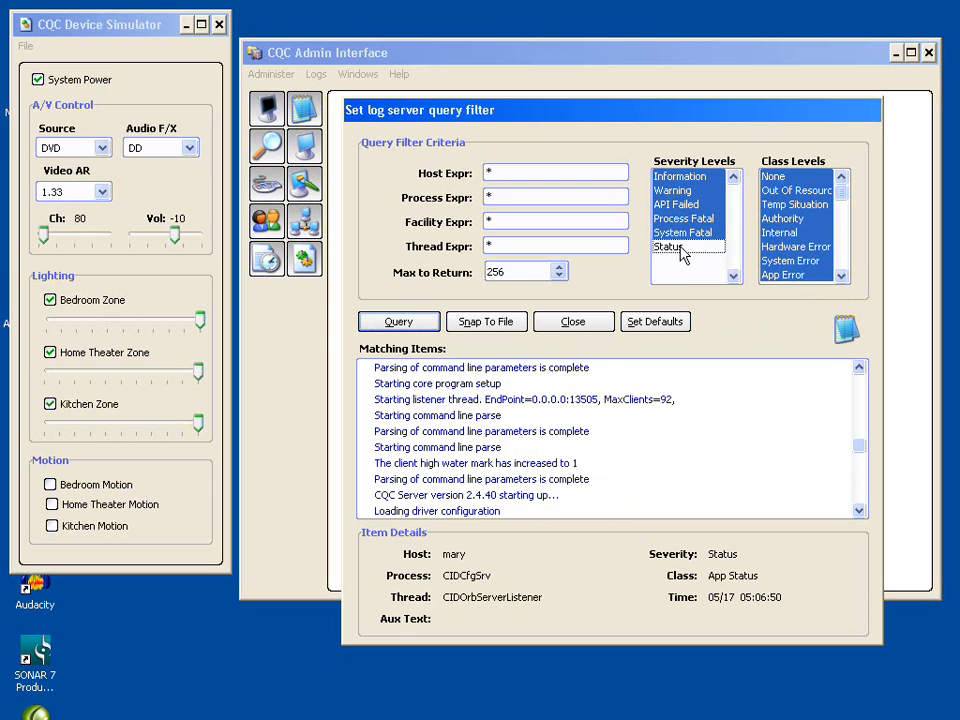
left_click(398, 322)
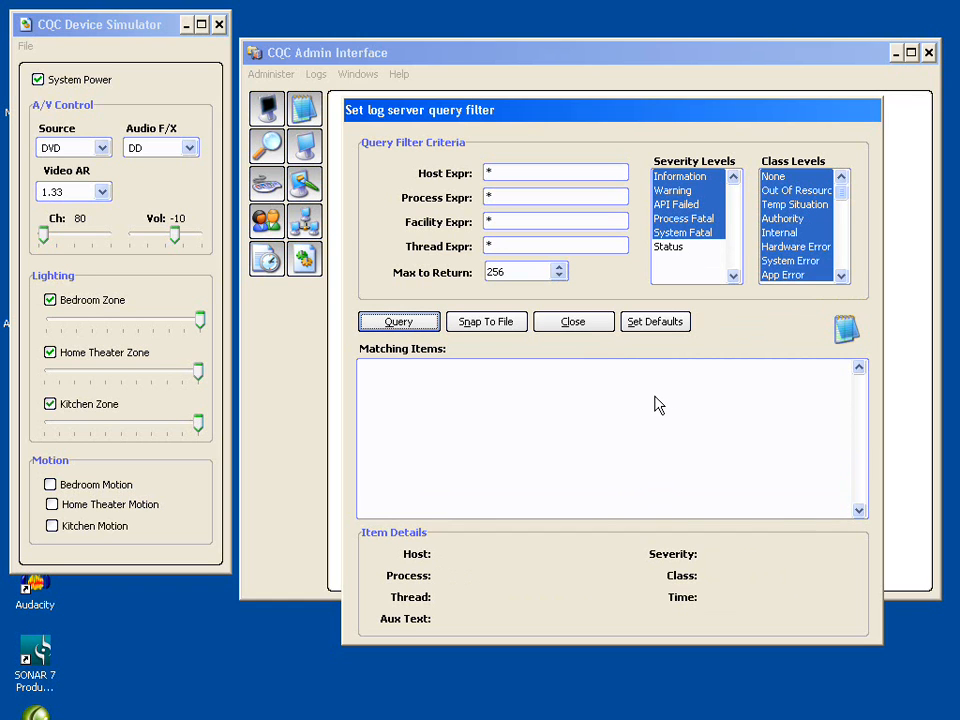
left_click(574, 326)
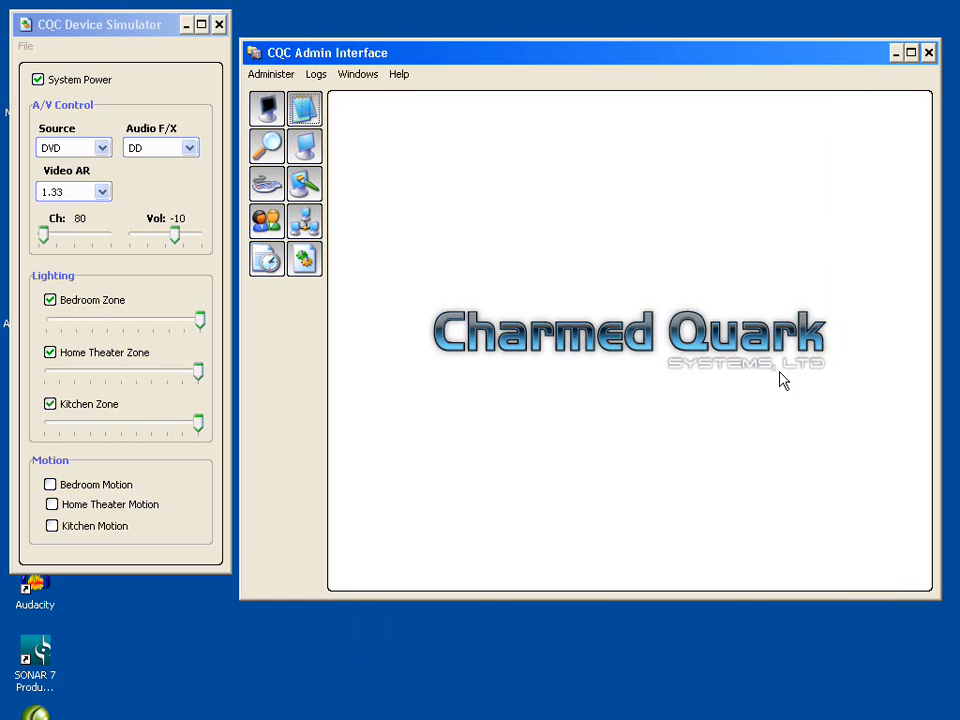
left_click(316, 80)
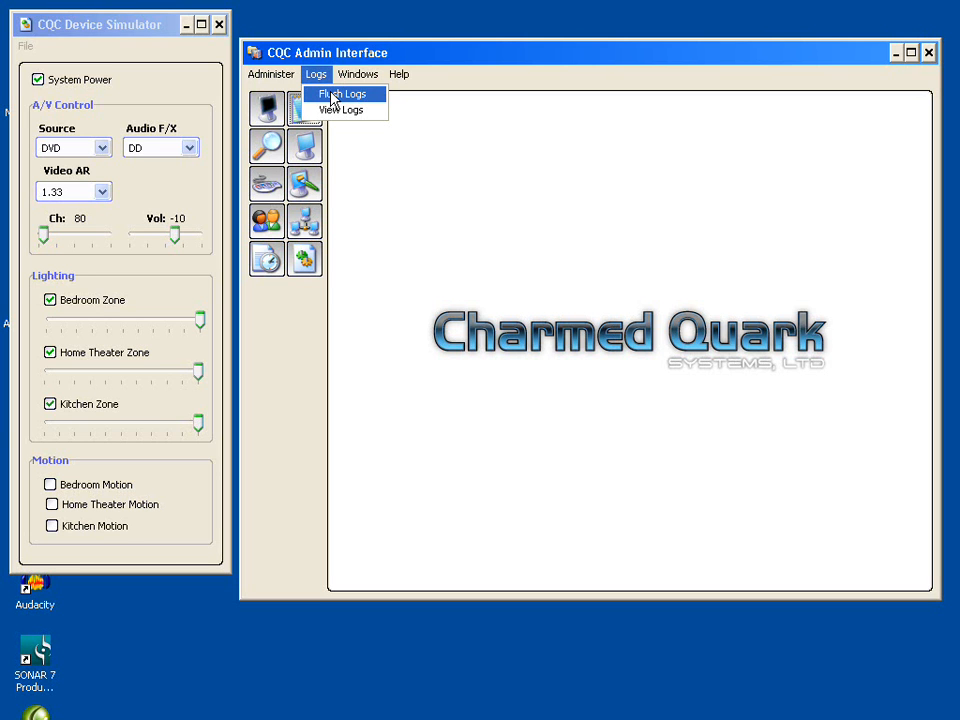
left_click(638, 215)
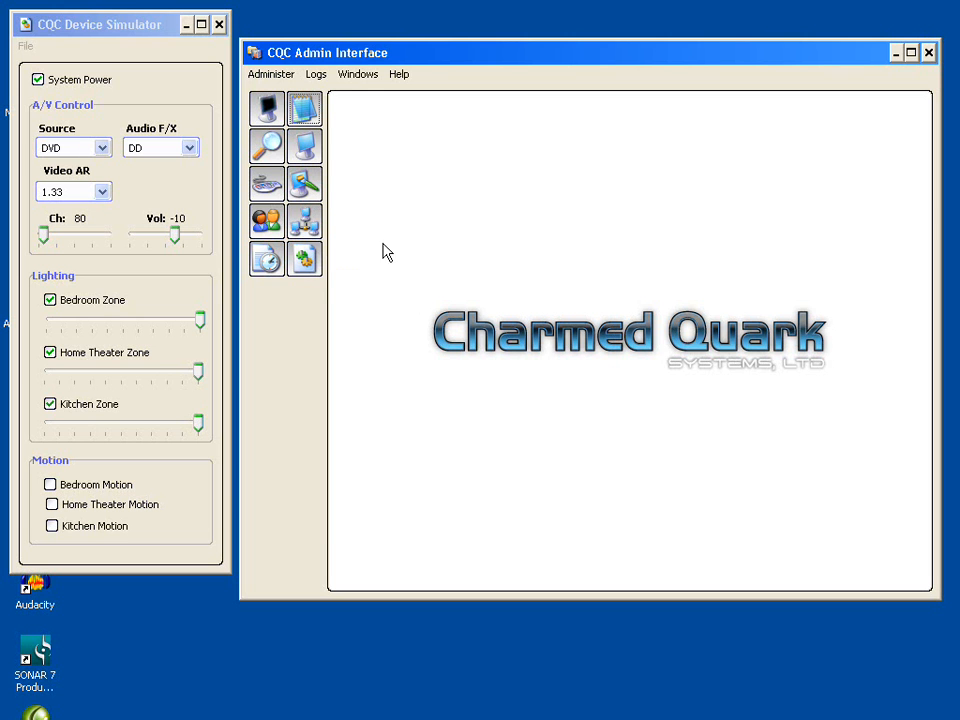
- Browse the DevSim driver's fields, inspect the Day2CondTextD field, and close the field browser
left_click(309, 265)
left_click_drag(285, 39, 568, 92)
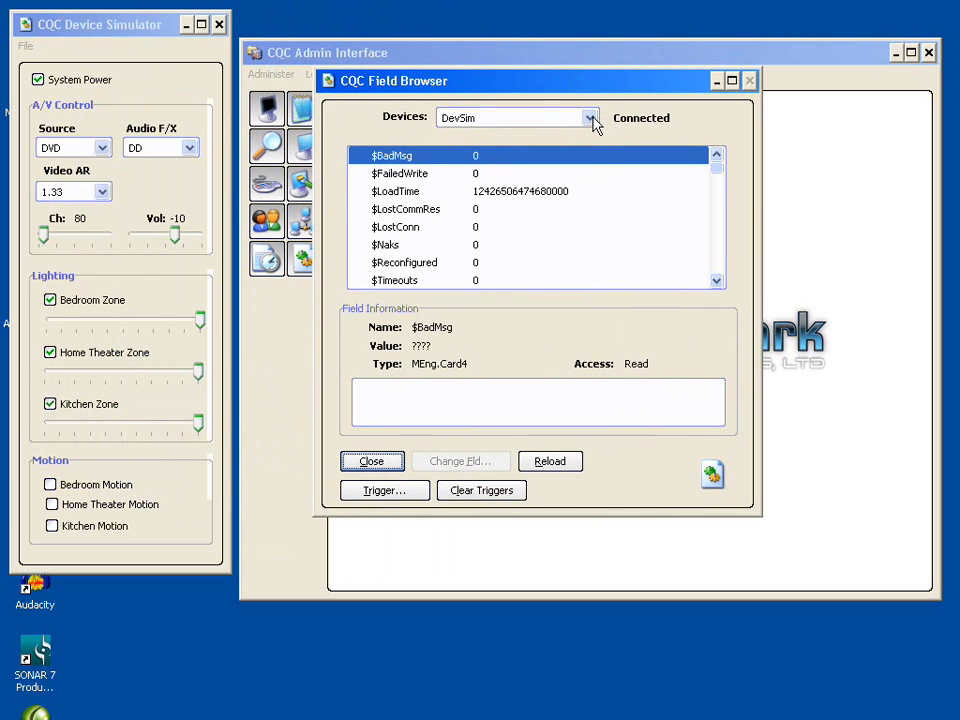
left_click(592, 119)
left_click(592, 118)
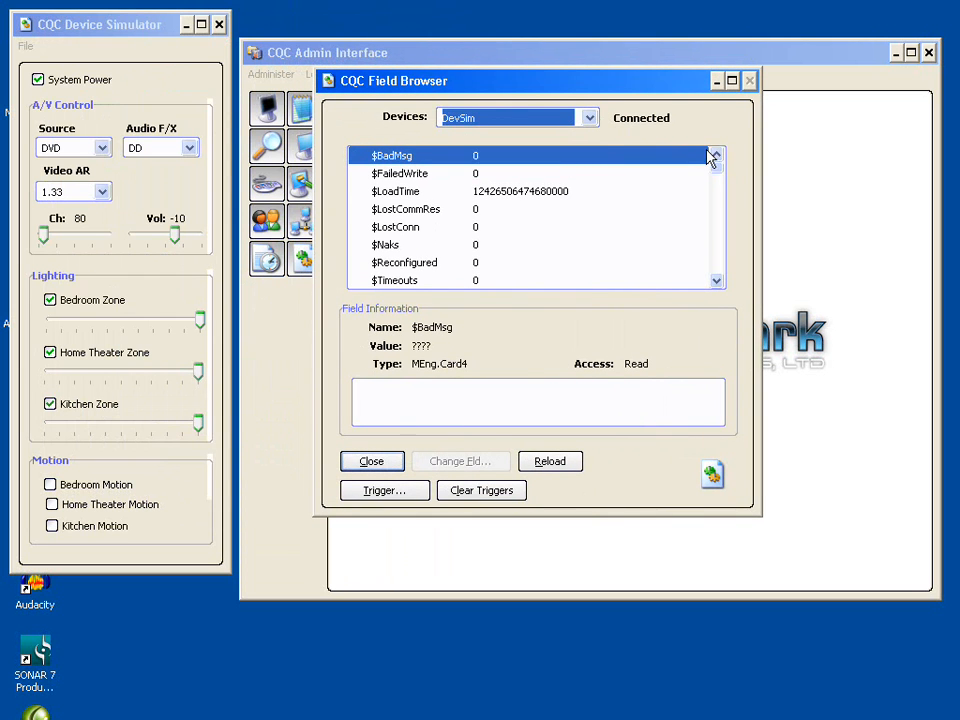
left_click_drag(719, 170, 720, 222)
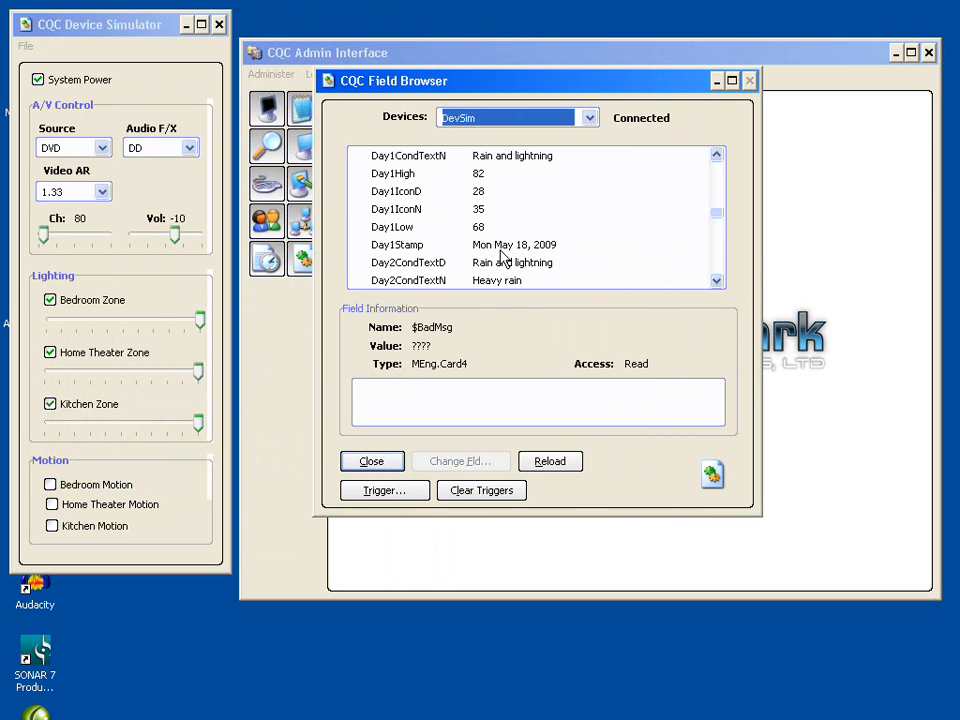
left_click(467, 262)
left_click_drag(724, 216, 720, 252)
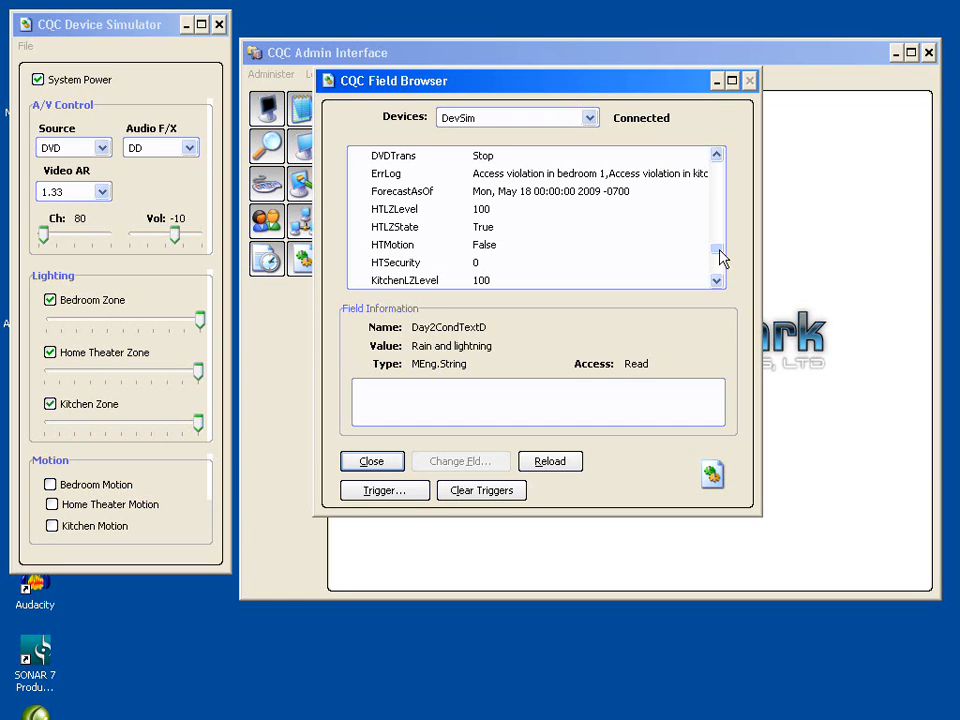
left_click(377, 461)
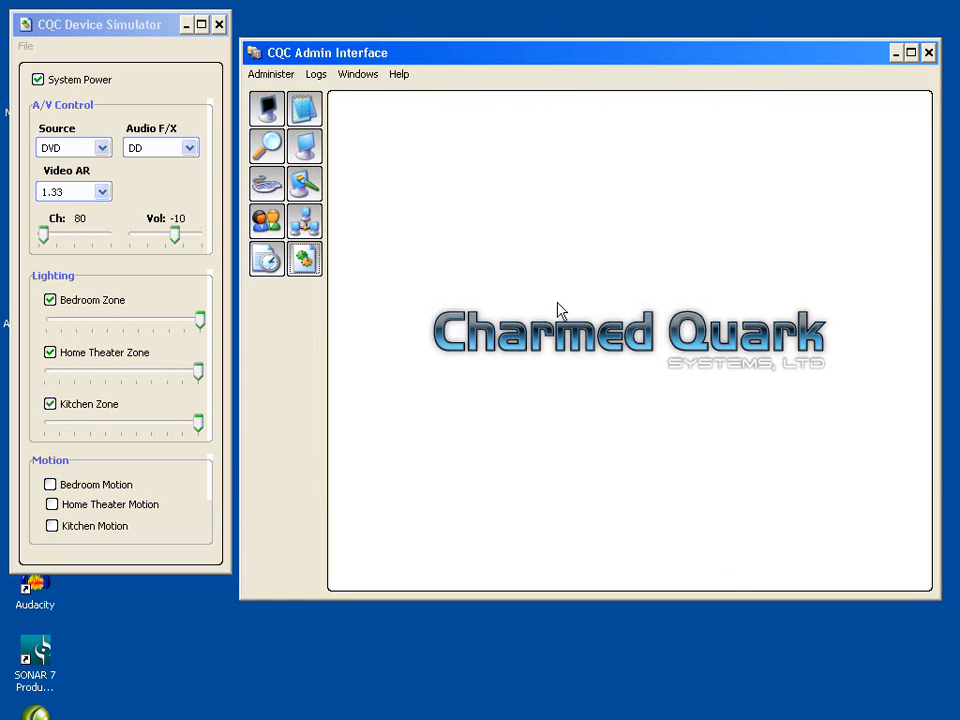
- View the current license information and close it
left_click(268, 75)
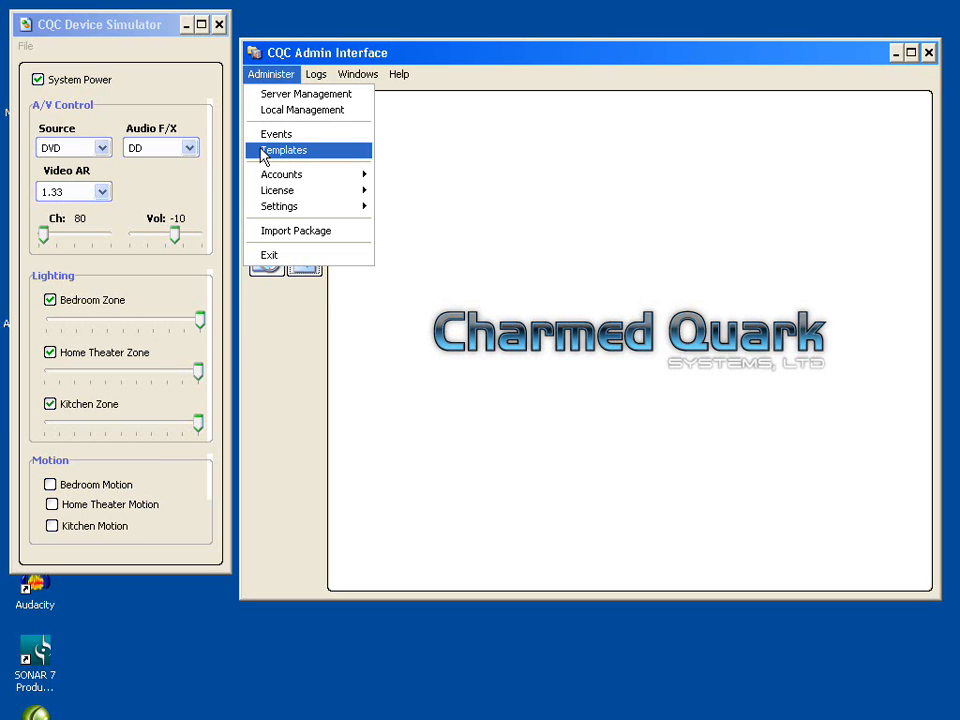
mouse_move(293, 178)
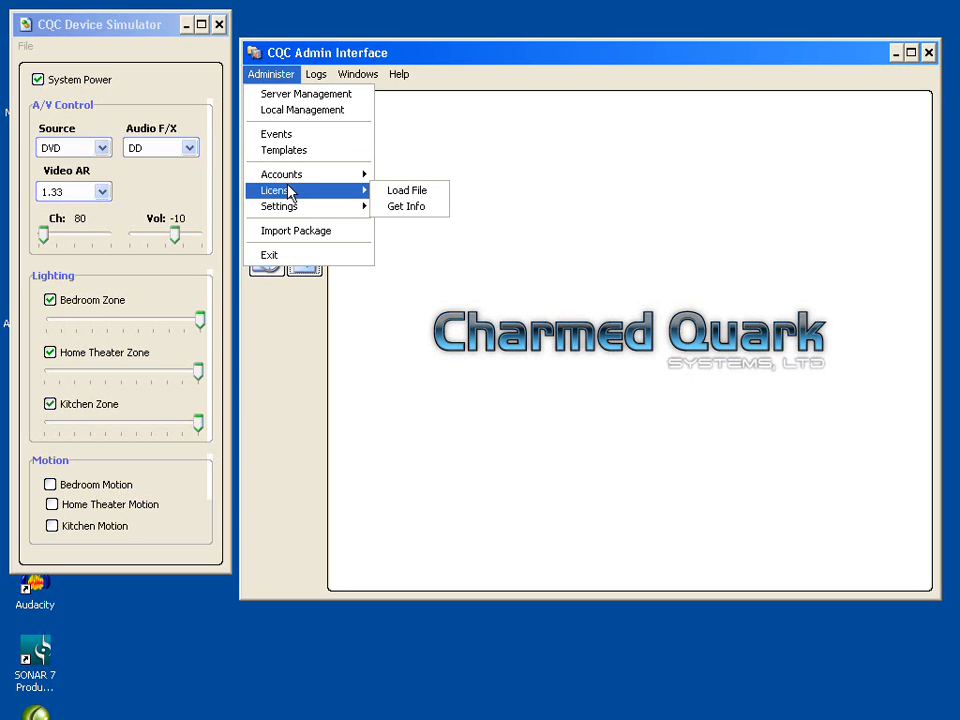
left_click(406, 208)
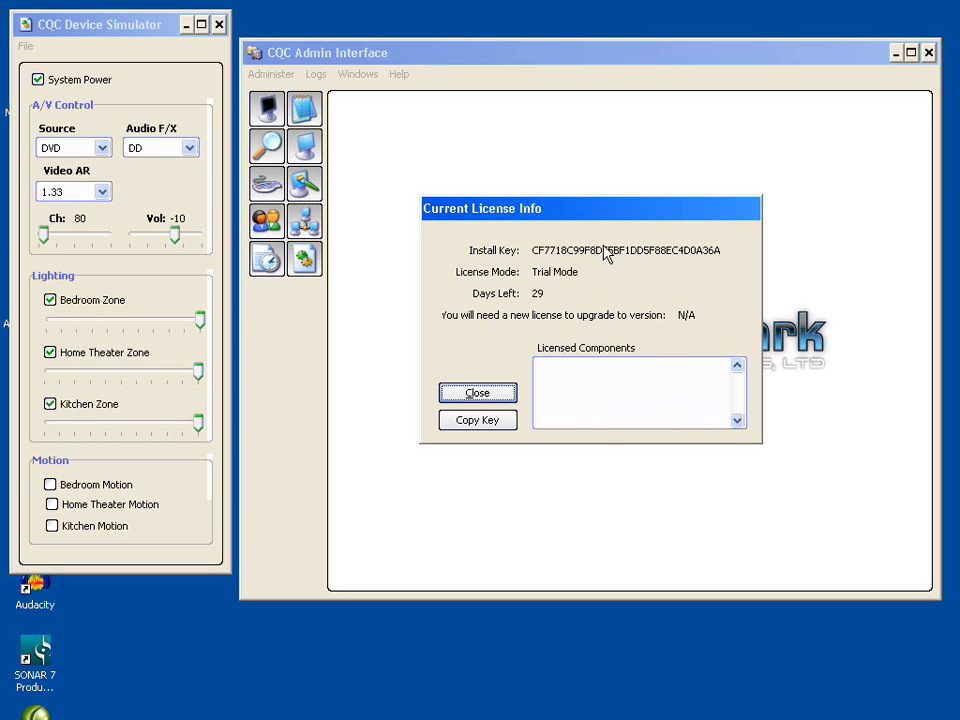
left_click(478, 393)
- Exit the Admin Interface
left_click(262, 74)
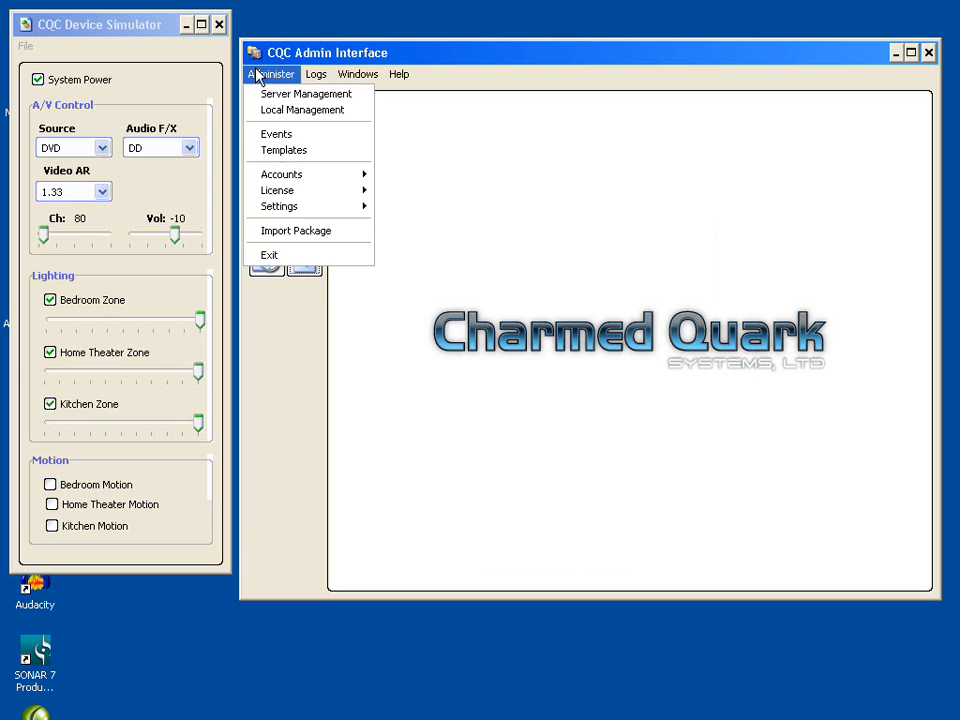
mouse_move(325, 216)
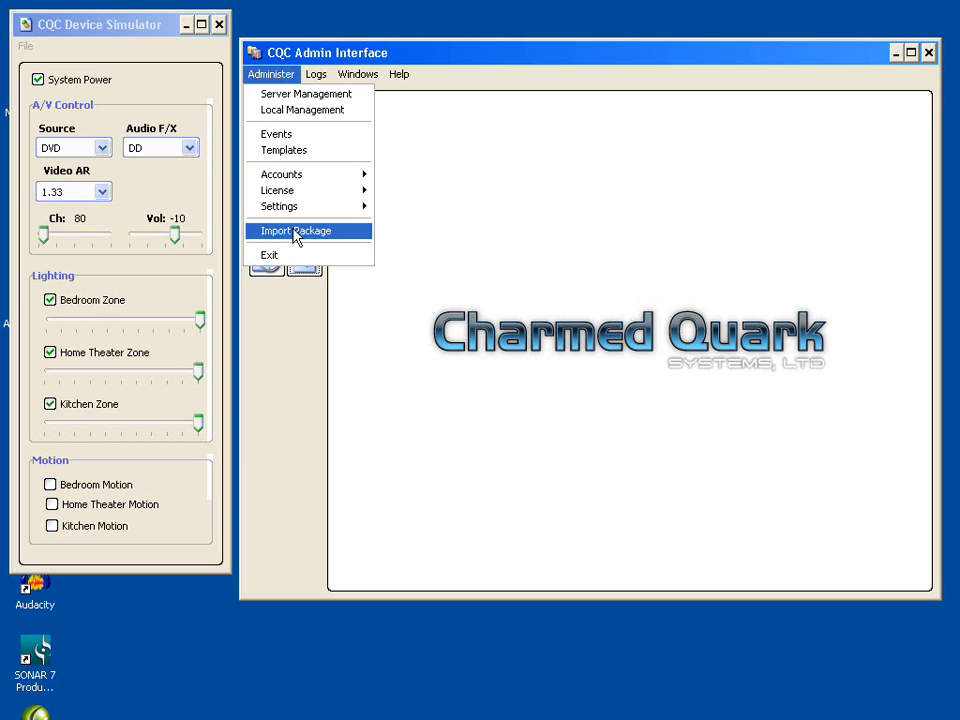
left_click(270, 255)
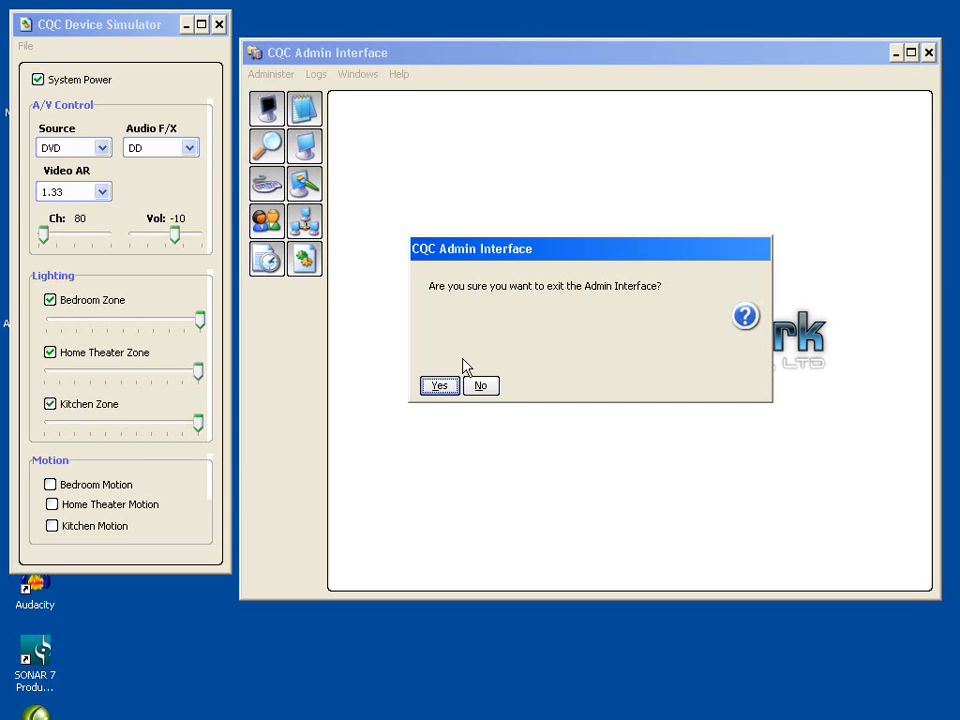